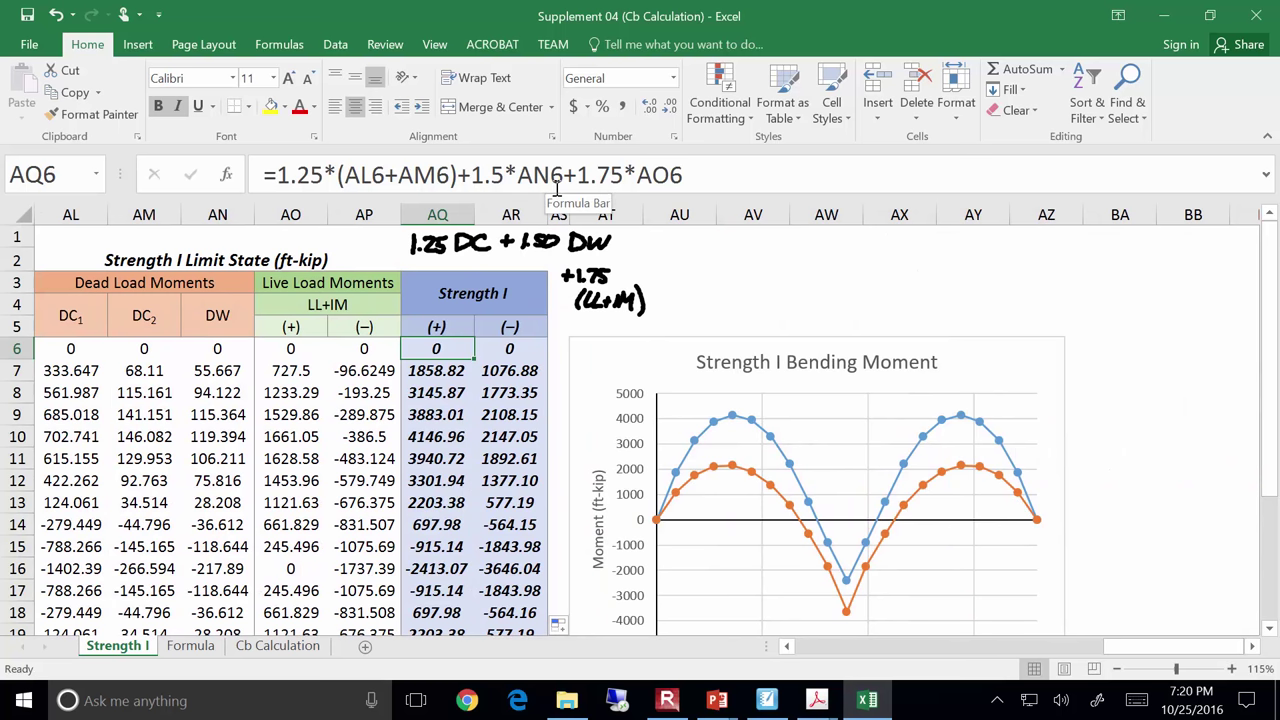
# Erase the handwritten load combination notes above the Strength I columns and leave the eraser.
pyautogui.click(596, 302)
pyautogui.moveTo(598, 310)
pyautogui.mouseDown()
pyautogui.moveTo(578, 300)
pyautogui.moveTo(598, 277)
pyautogui.moveTo(572, 276)
pyautogui.moveTo(591, 289)
pyautogui.moveTo(571, 251)
pyautogui.moveTo(429, 243)
pyautogui.moveTo(446, 240)
pyautogui.mouseUp()
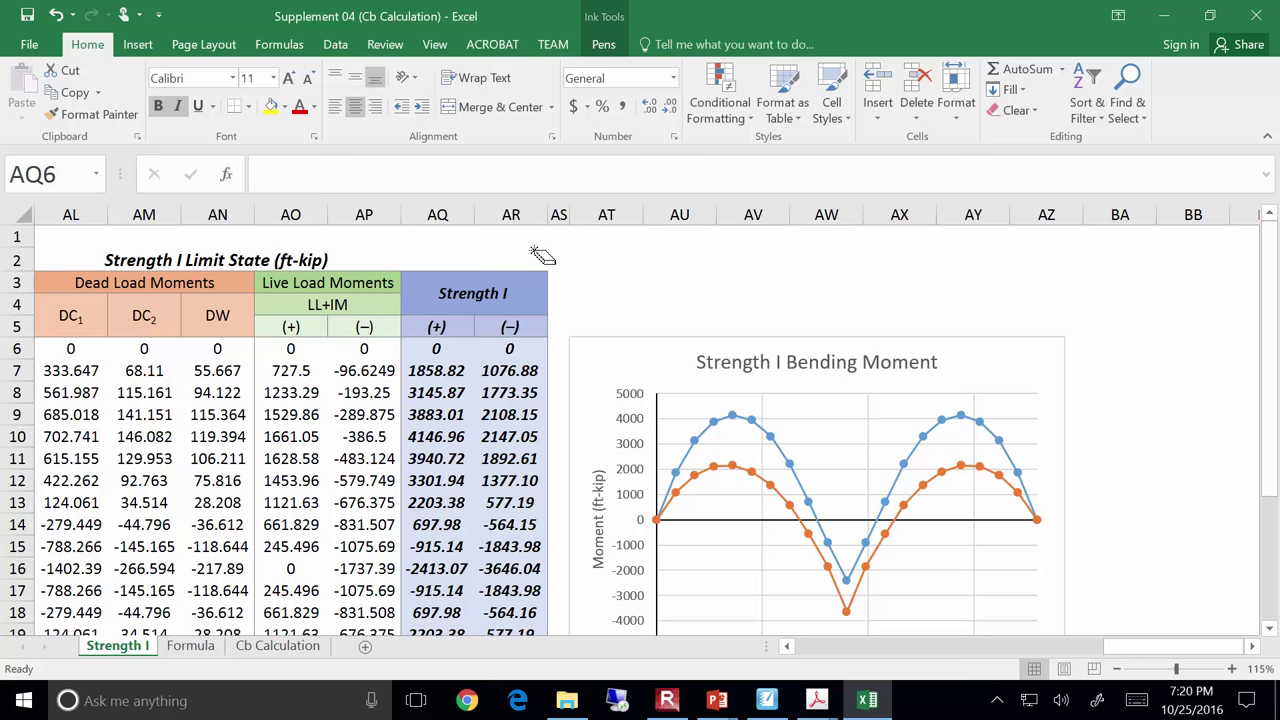
pyautogui.press('Escape')
# Highlight the x and x/L values for the first span, from 0 to 90 ft, in AJ6:AK16.
pyautogui.scroll(-1, 1066, 357)
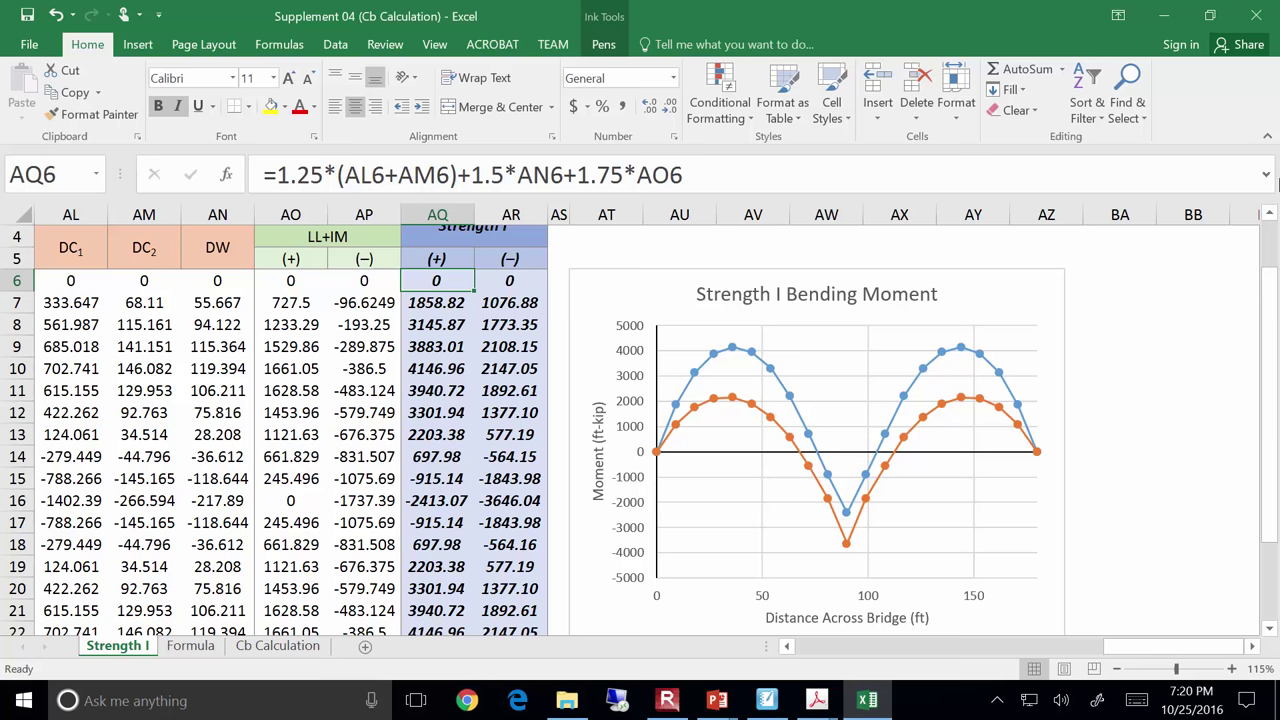
pyautogui.moveTo(1112, 647); pyautogui.dragTo(1090, 650)
pyautogui.moveTo(92, 281); pyautogui.dragTo(142, 495)
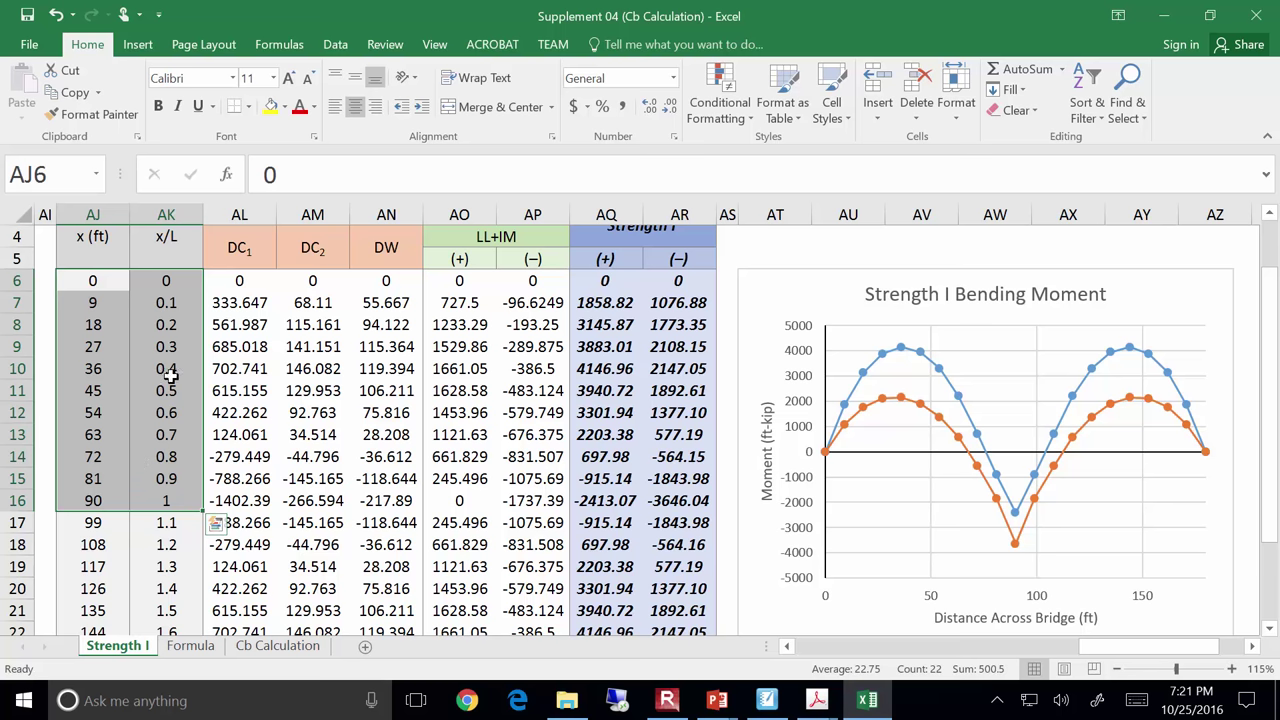
# Review the lateral bracing layout slide in the Lecture 05b PowerPoint presentation, and return to the Excel workbook.
pyautogui.click(717, 700)
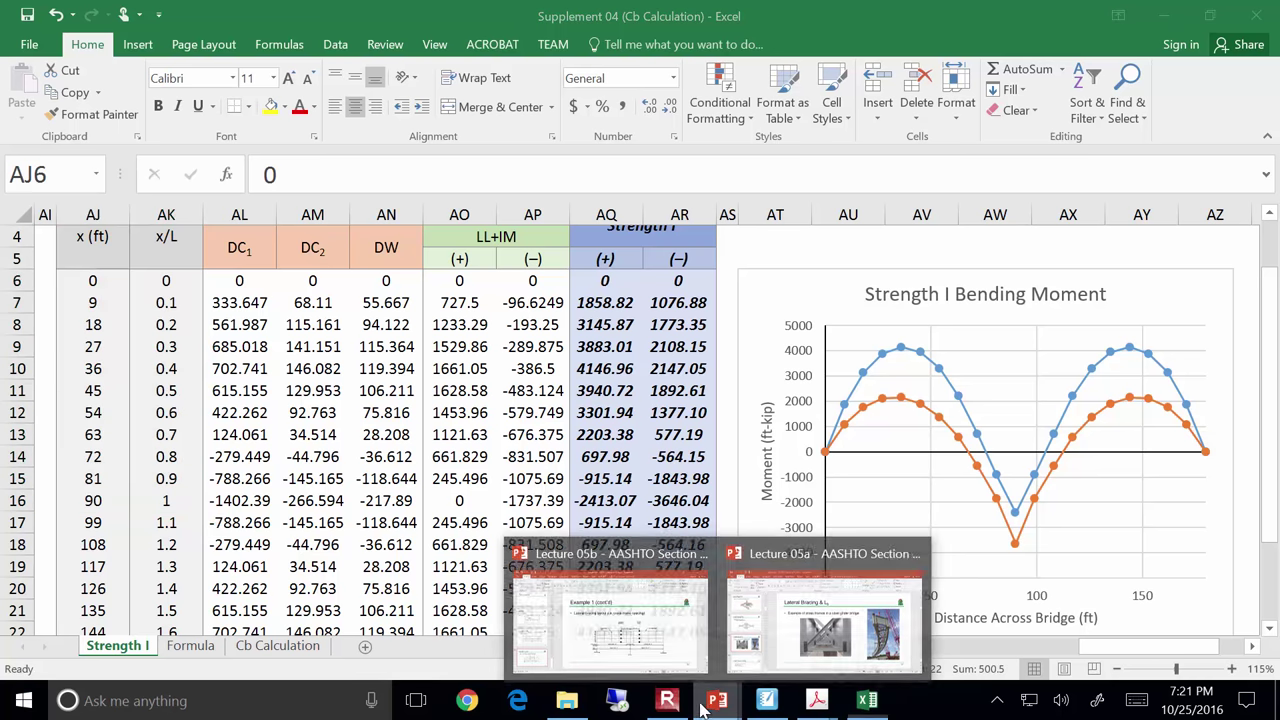
pyautogui.click(645, 627)
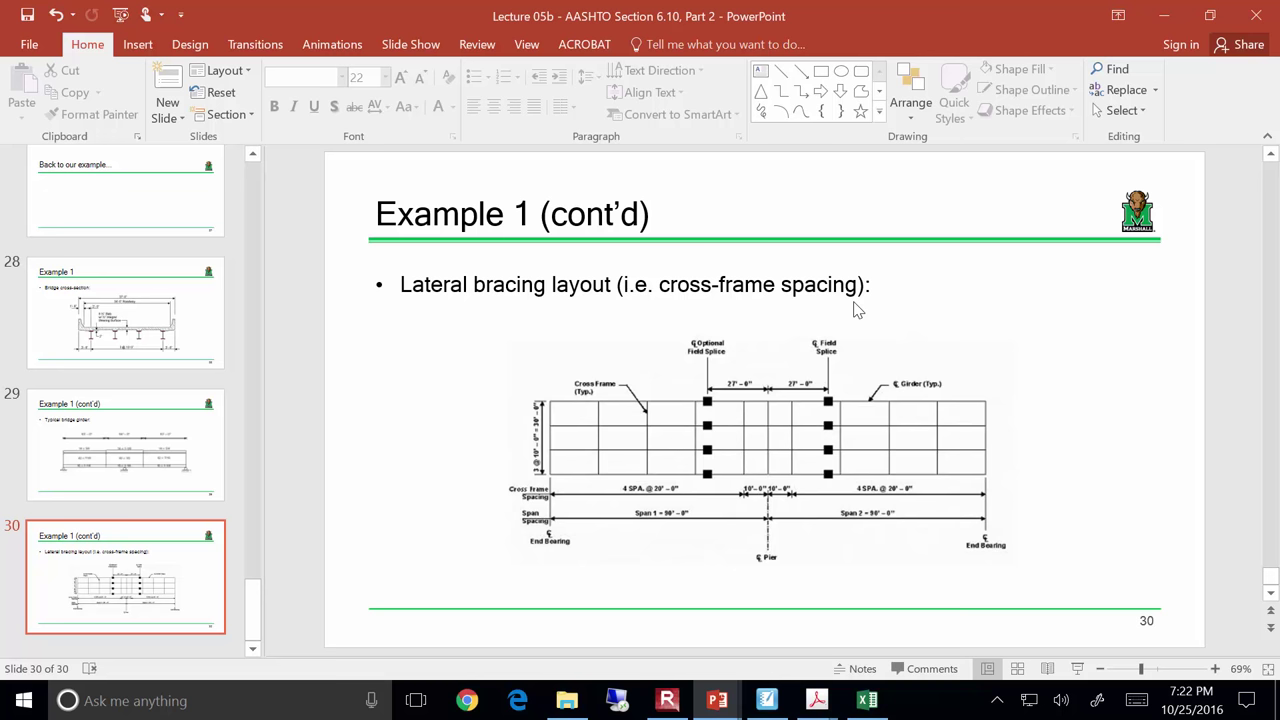
pyautogui.click(855, 704)
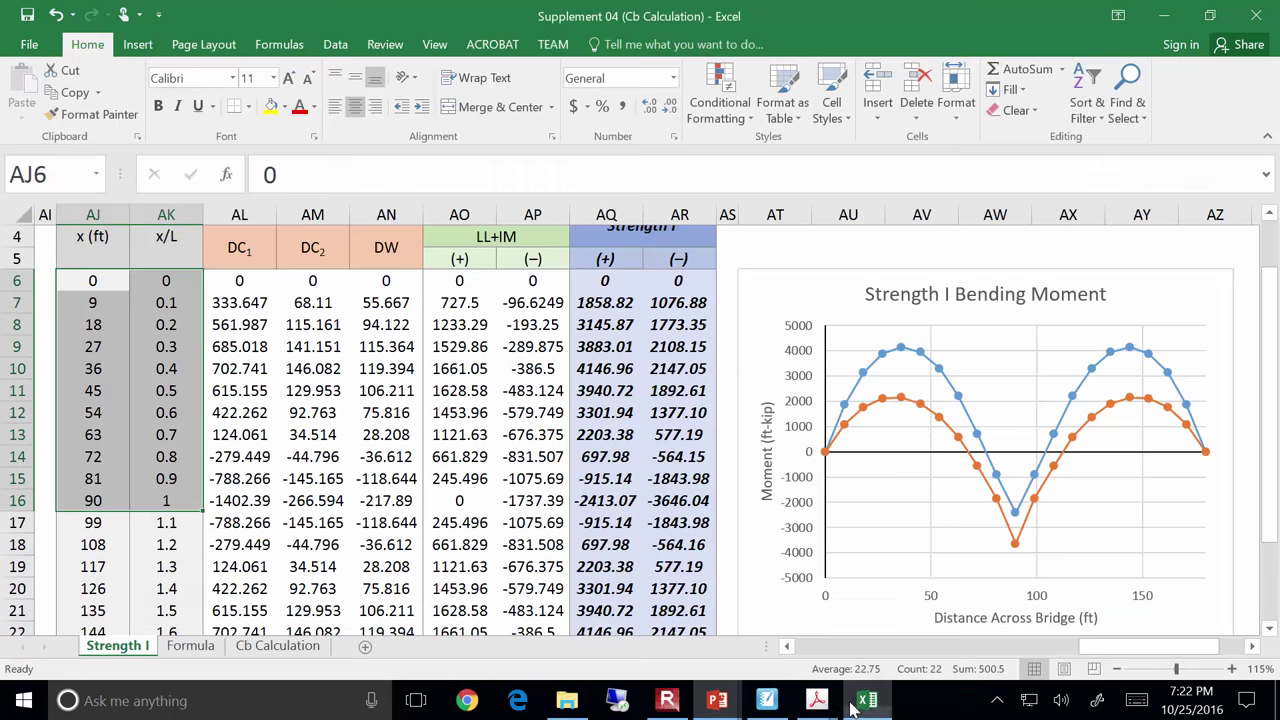
# On the Formula sheet, set the random data y value for x = 2 to 8.
pyautogui.click(199, 647)
pyautogui.scroll(2, 18, 289)
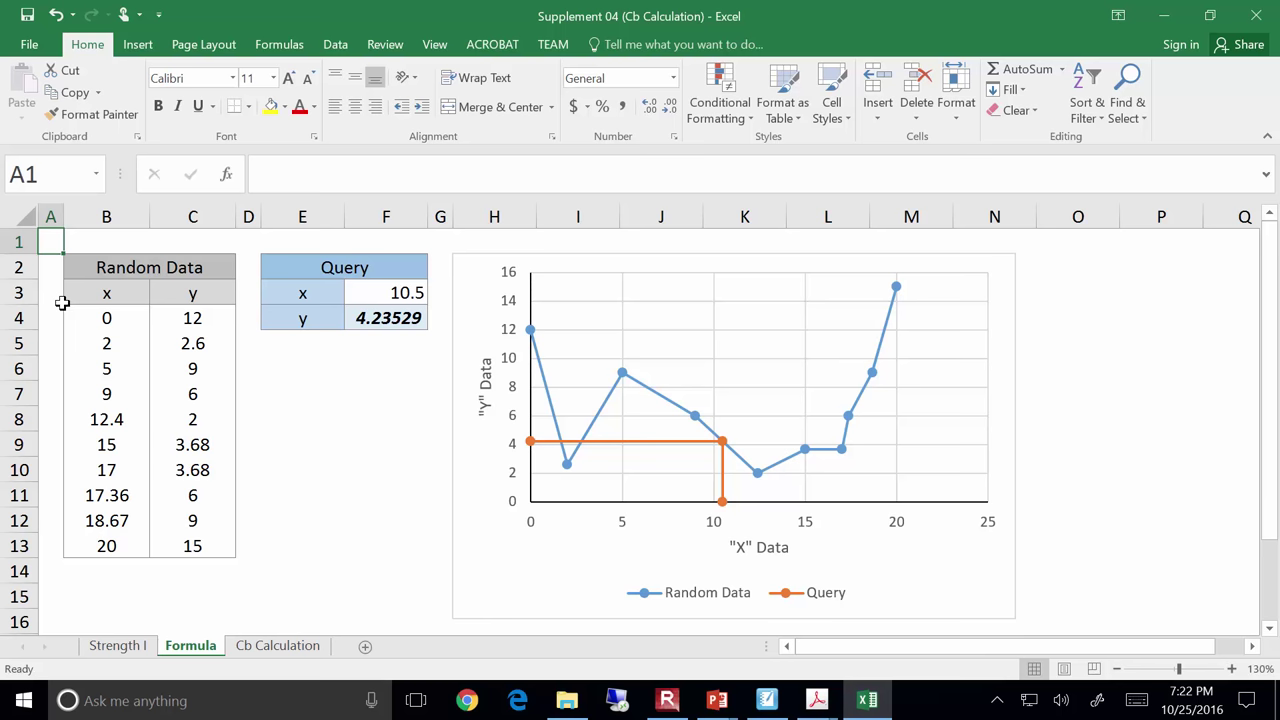
pyautogui.click(176, 345)
pyautogui.write('8')
pyautogui.press('Return')
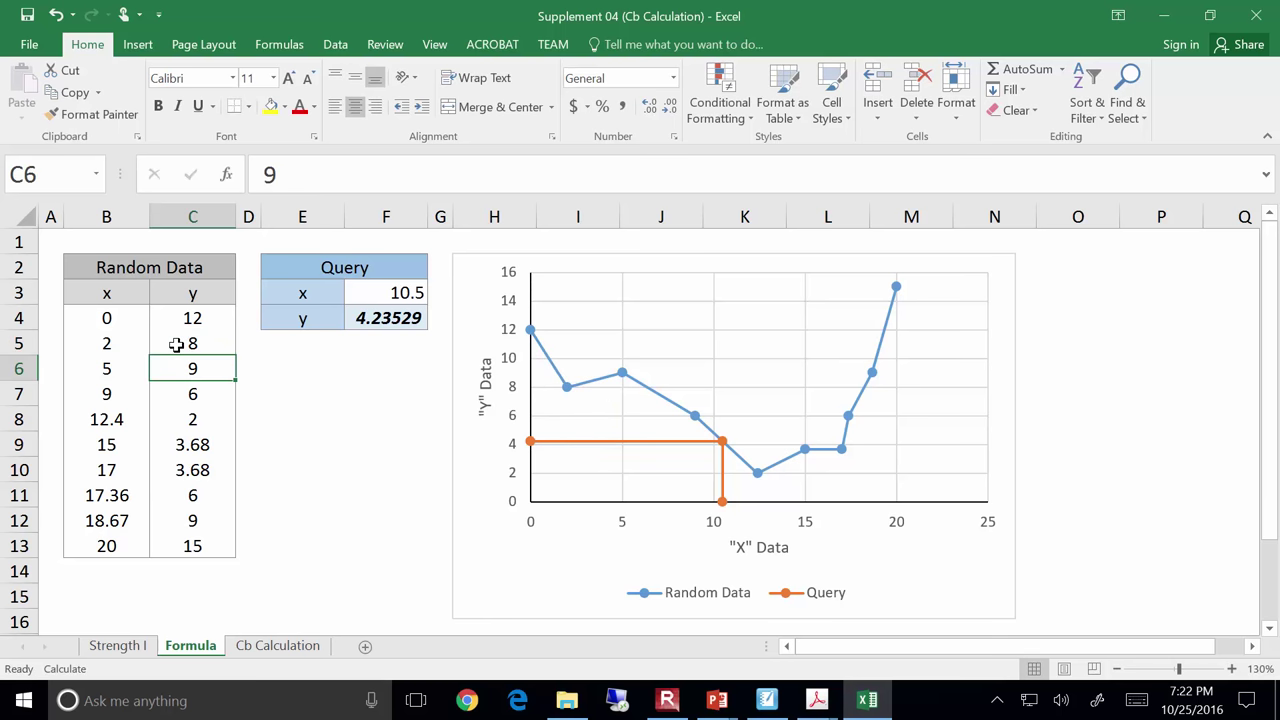
# Highlight the x values of the Random Data table, starting from cell B4.
pyautogui.press('Up')
pyautogui.press('Up')
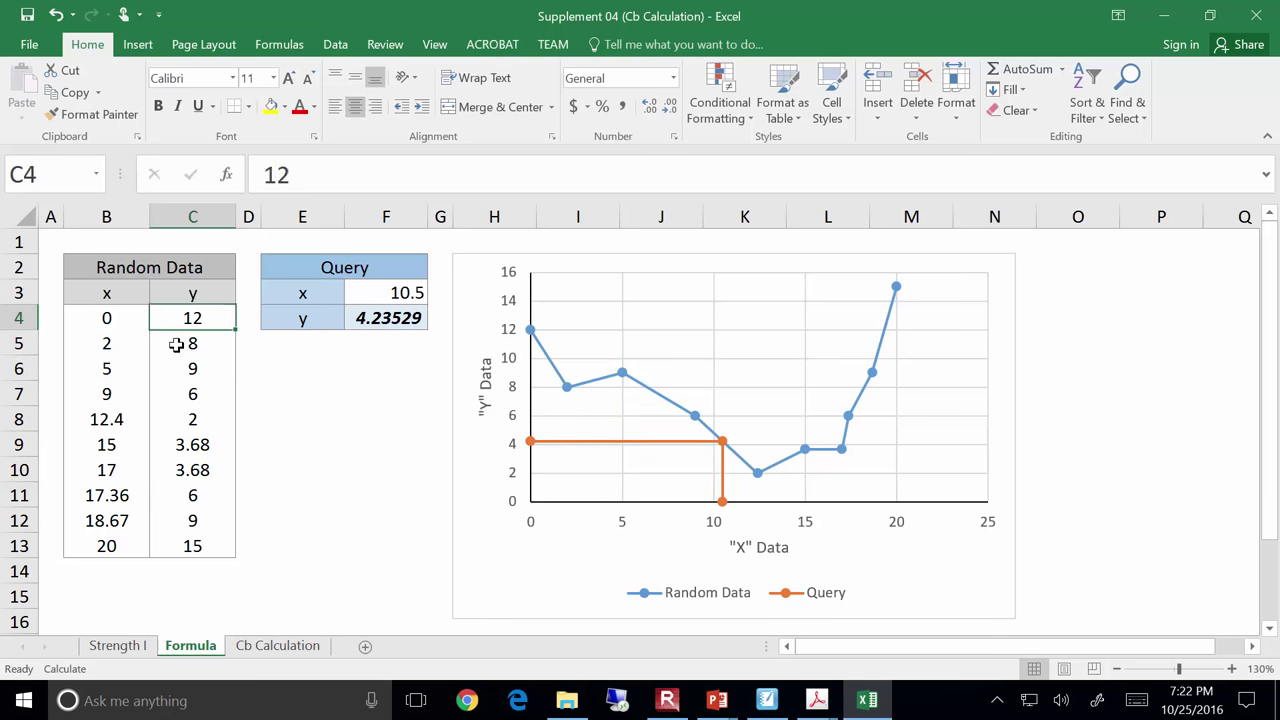
pyautogui.press('Left')
pyautogui.hotkey('shift', 'Down')
pyautogui.hotkey('shift', 'Down')
pyautogui.hotkey('shift', 'Down')
pyautogui.hotkey('shift', 'Down')
pyautogui.hotkey('shift', 'Down')
pyautogui.hotkey('shift', 'Down')
pyautogui.hotkey('shift', 'Down')
pyautogui.hotkey('shift', 'Down')
pyautogui.hotkey('shift', 'Down')
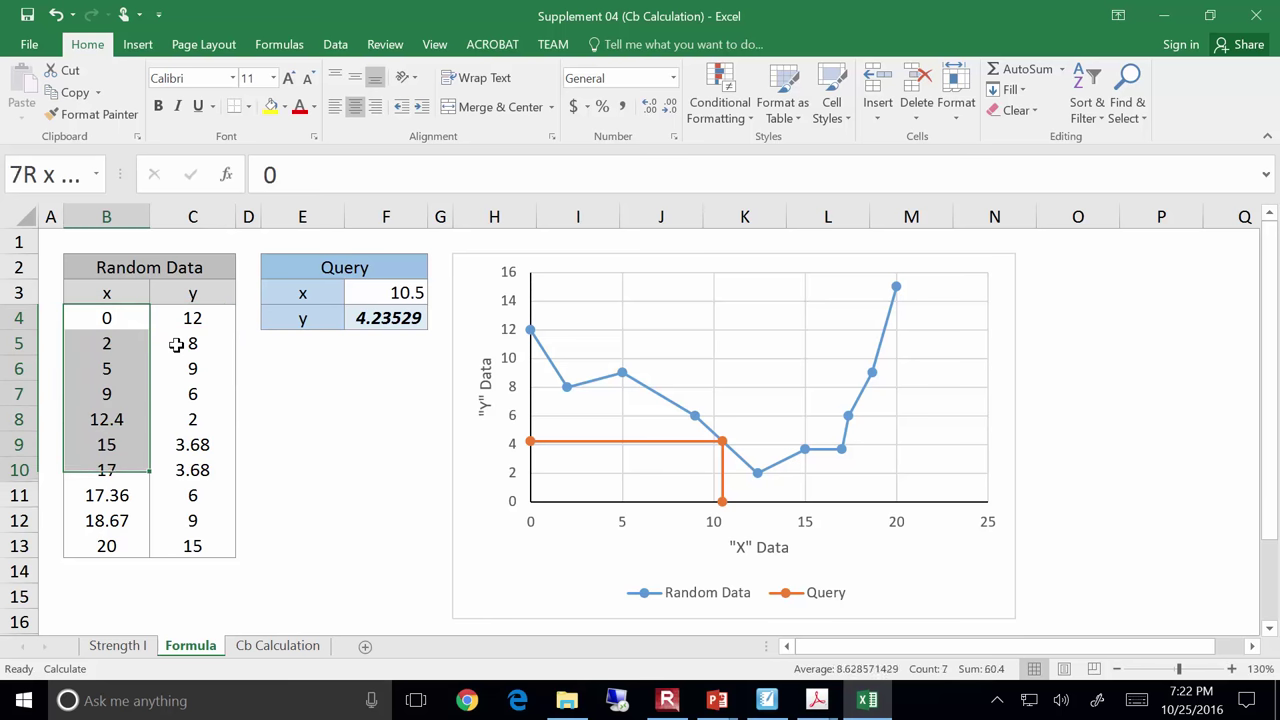
# Set the Query x value in cell F3 to 6 to interpolate y.
pyautogui.press('Right')
pyautogui.press('Right')
pyautogui.press('Right')
pyautogui.press('Right')
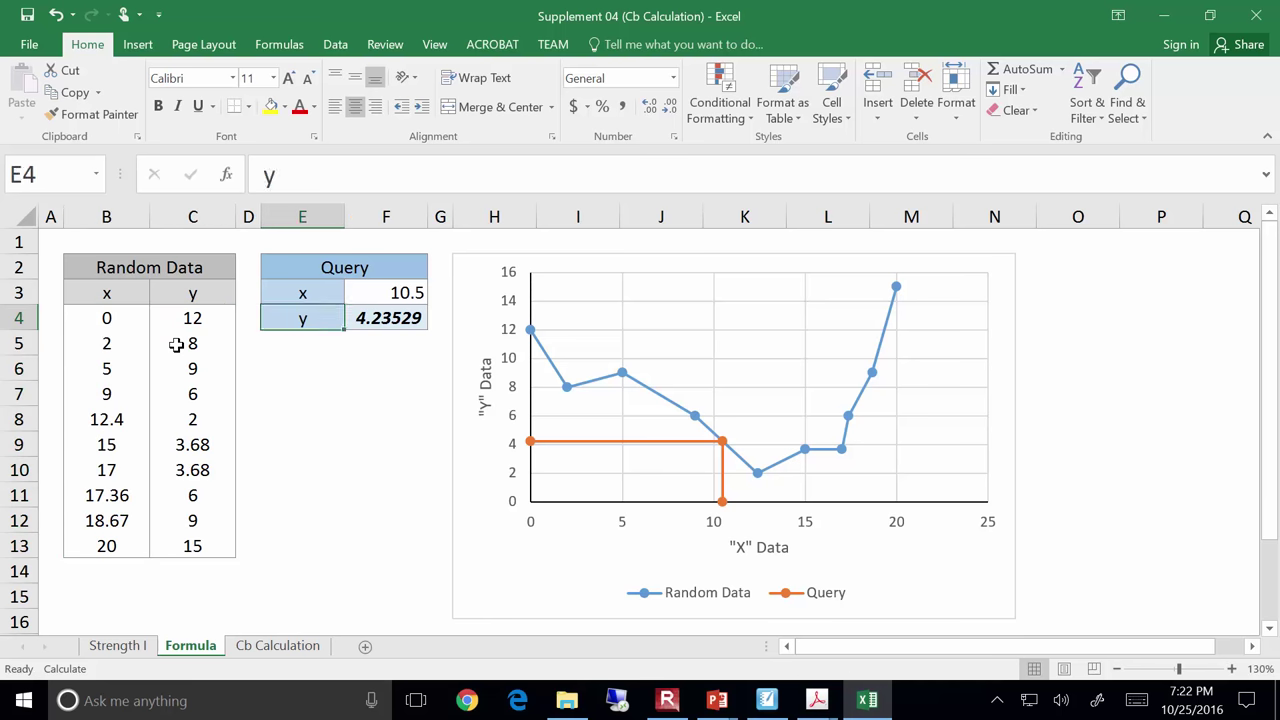
pyautogui.press('Up')
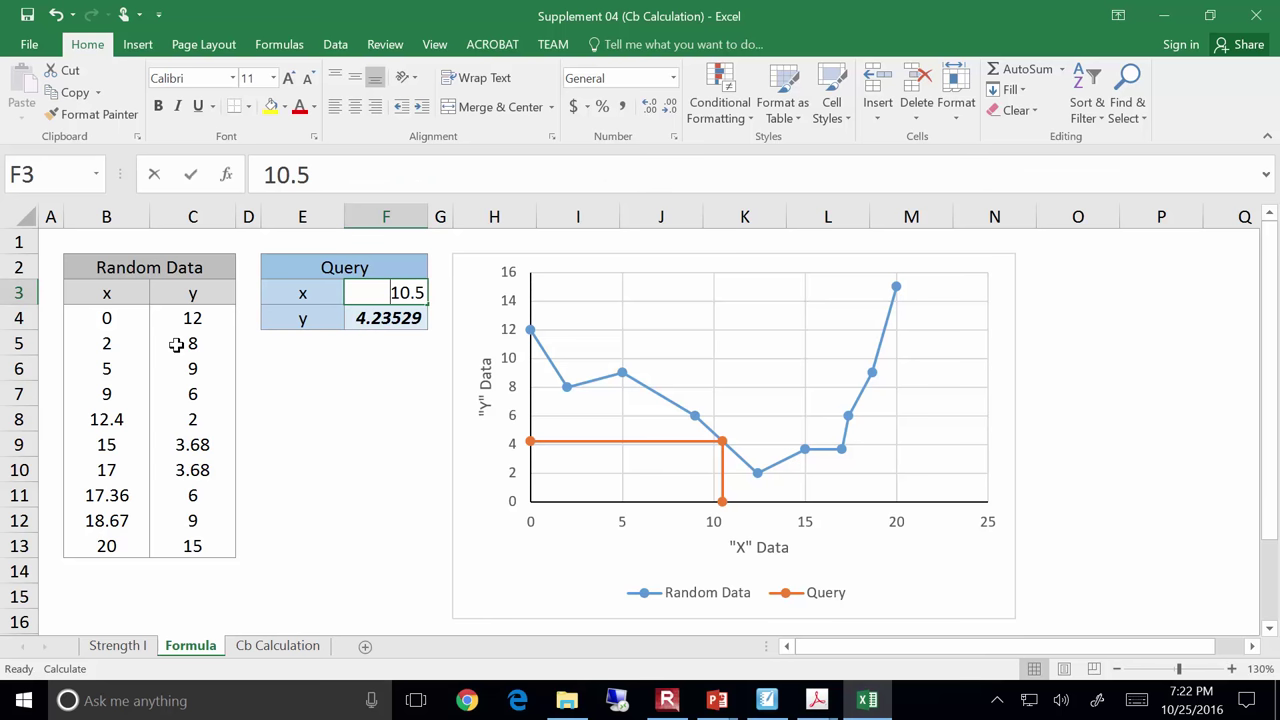
pyautogui.write('6')
pyautogui.press('Return')
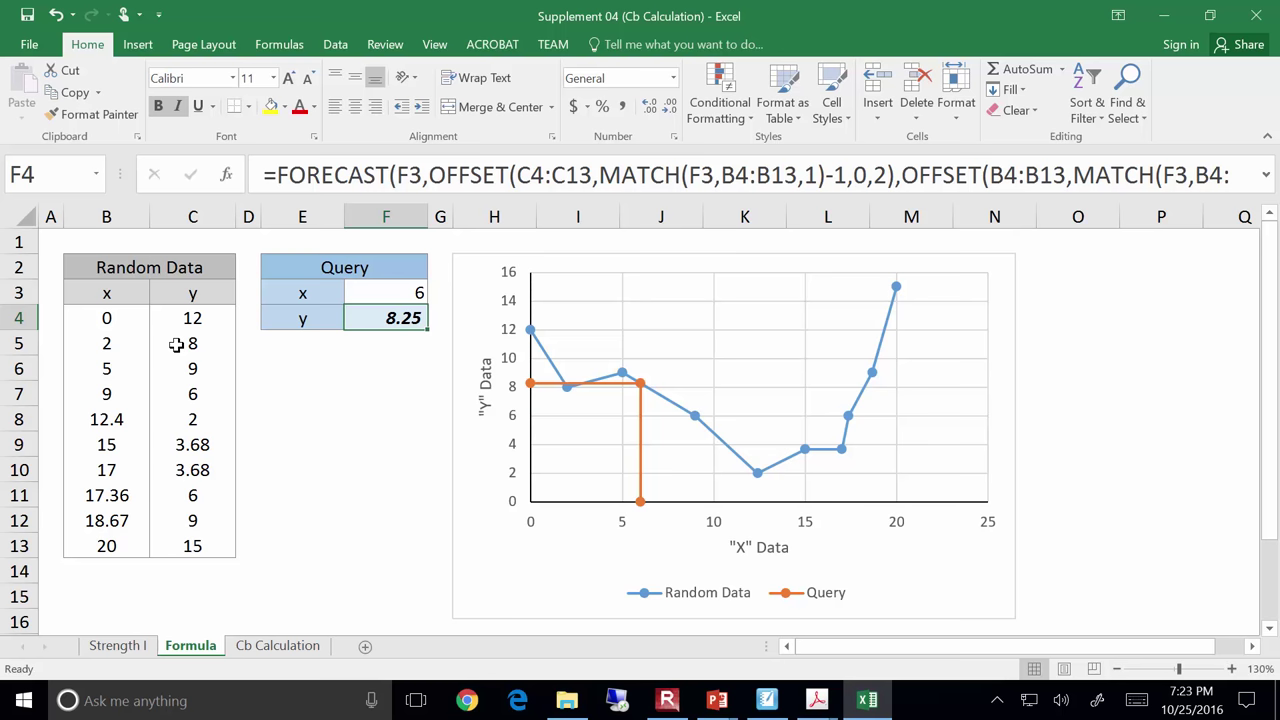
# Set the Query x value to 4 to test another interpolation.
pyautogui.press('Up')
pyautogui.write('4')
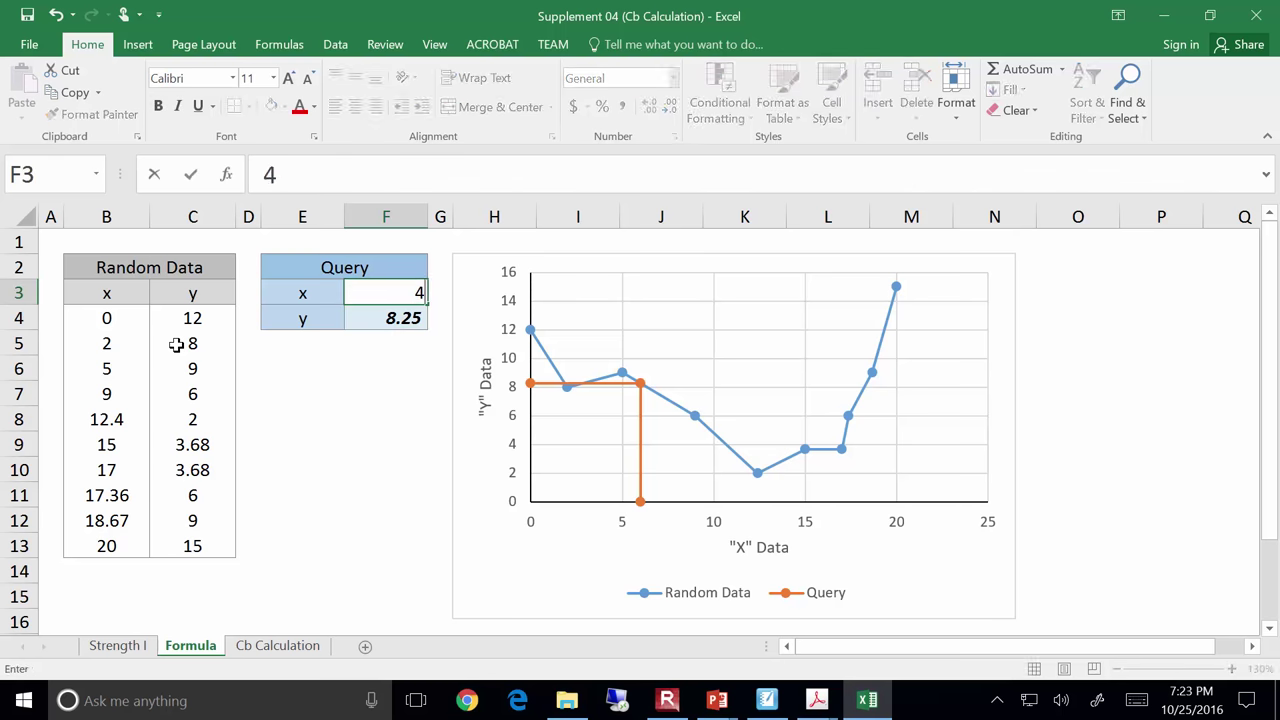
pyautogui.press('Return')
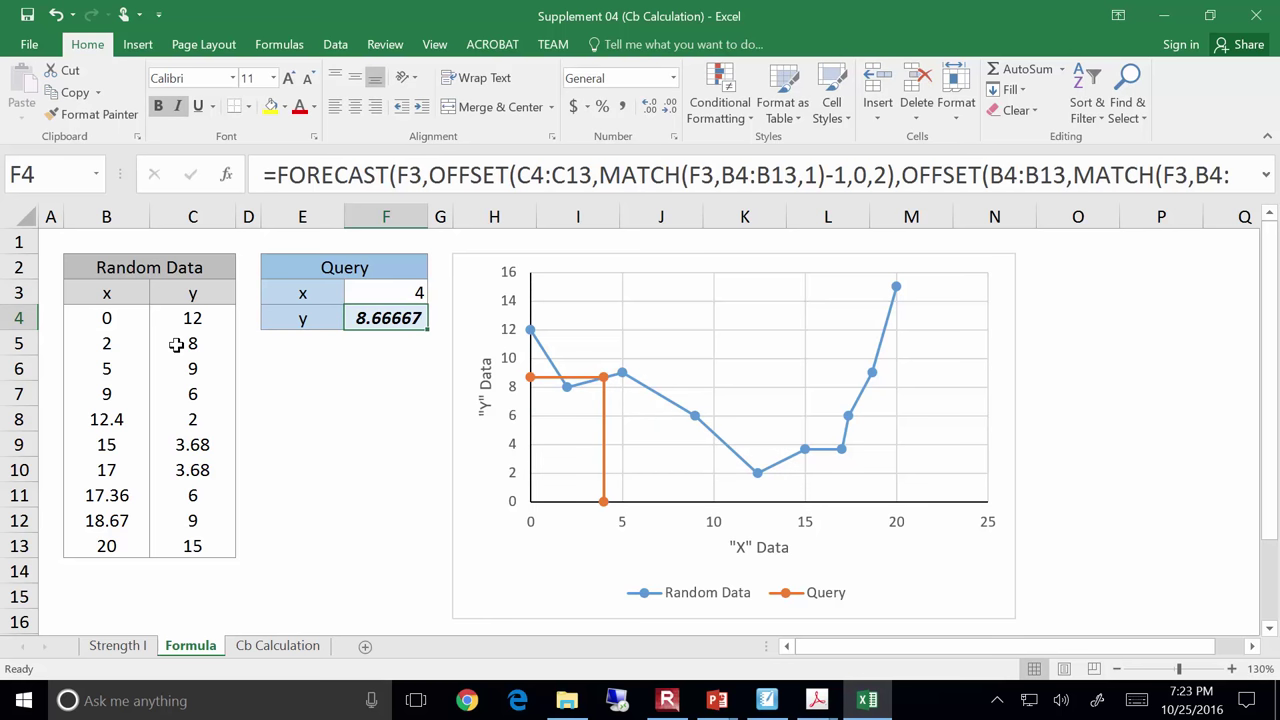
# Set the Query x value to 14.
pyautogui.press('Up')
pyautogui.write('14')
pyautogui.press('Return')
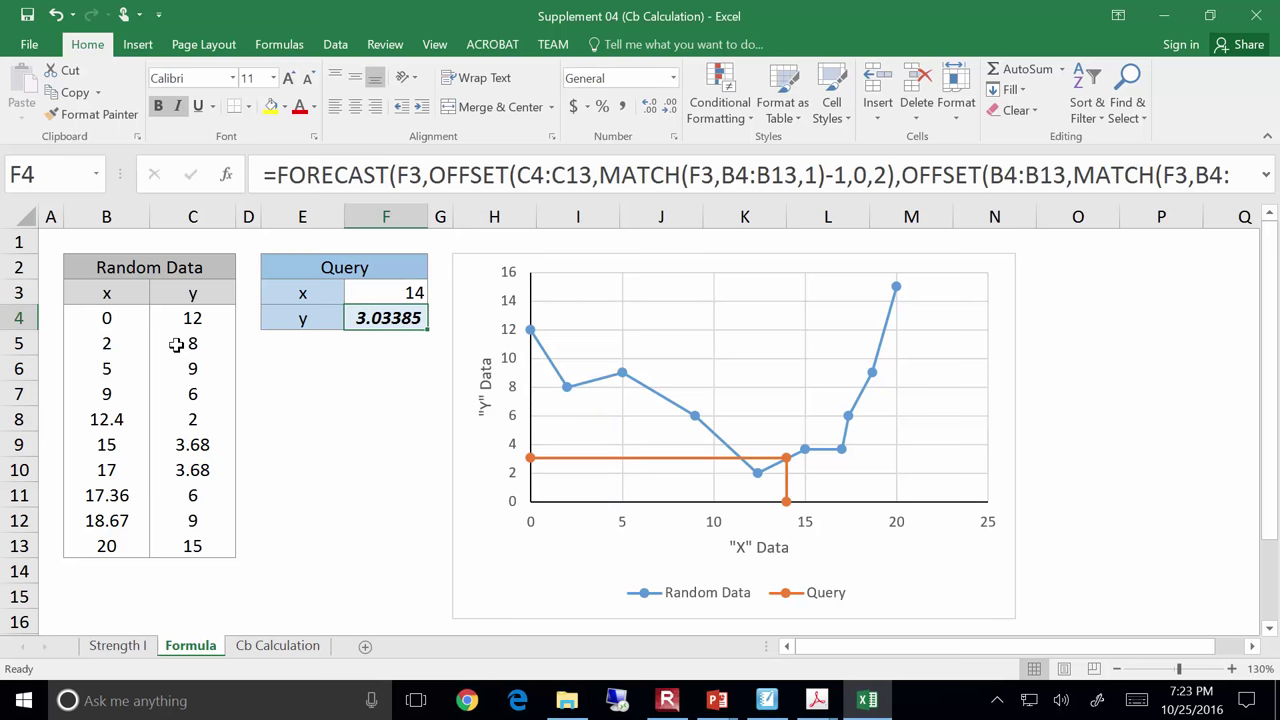
# Set the random data y value for x = 15 to -3.68.
pyautogui.press('Left')
pyautogui.press('Left')
pyautogui.press('Left')
pyautogui.press('Down')
pyautogui.press('Down')
pyautogui.press('Down')
pyautogui.press('Down')
pyautogui.press('Down')
pyautogui.press('Down')
pyautogui.press('Up')
pyautogui.write('3.68')
pyautogui.press('Return')
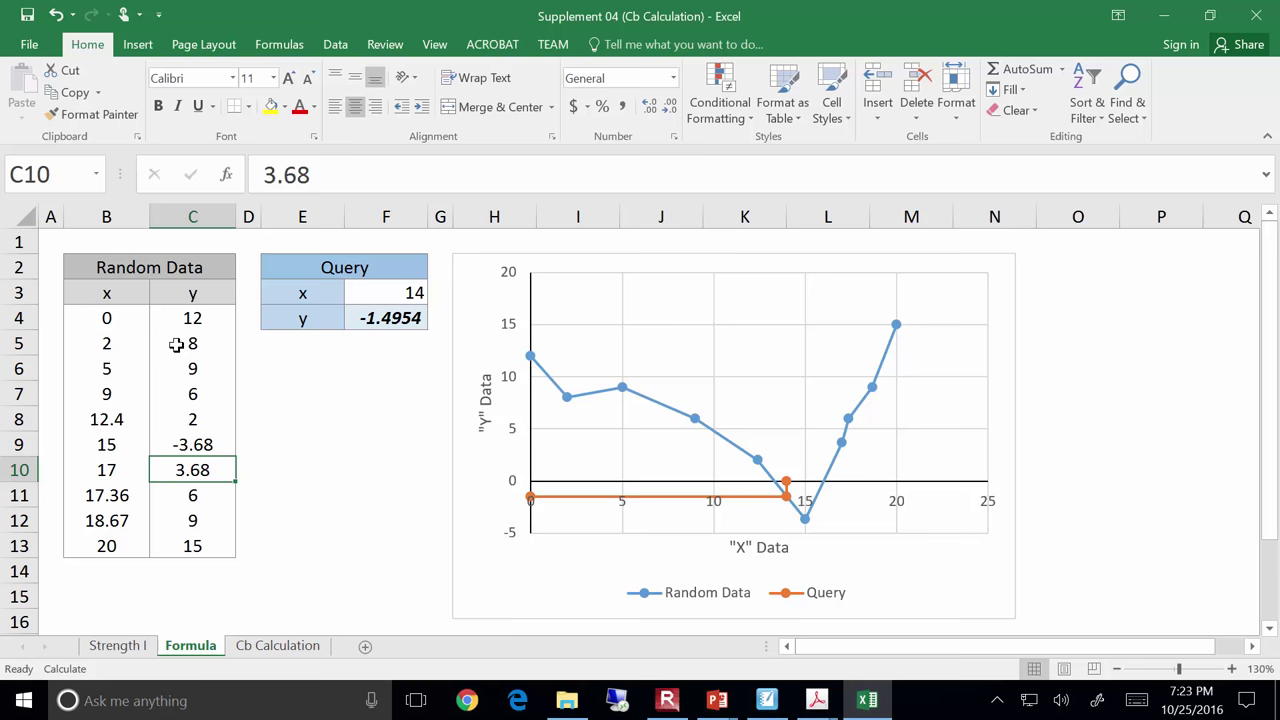
# On the Cb Calculation sheet, highlight the x distances and Strength I moments in B5:D25.
pyautogui.click(256, 647)
pyautogui.scroll(1, 116, 344)
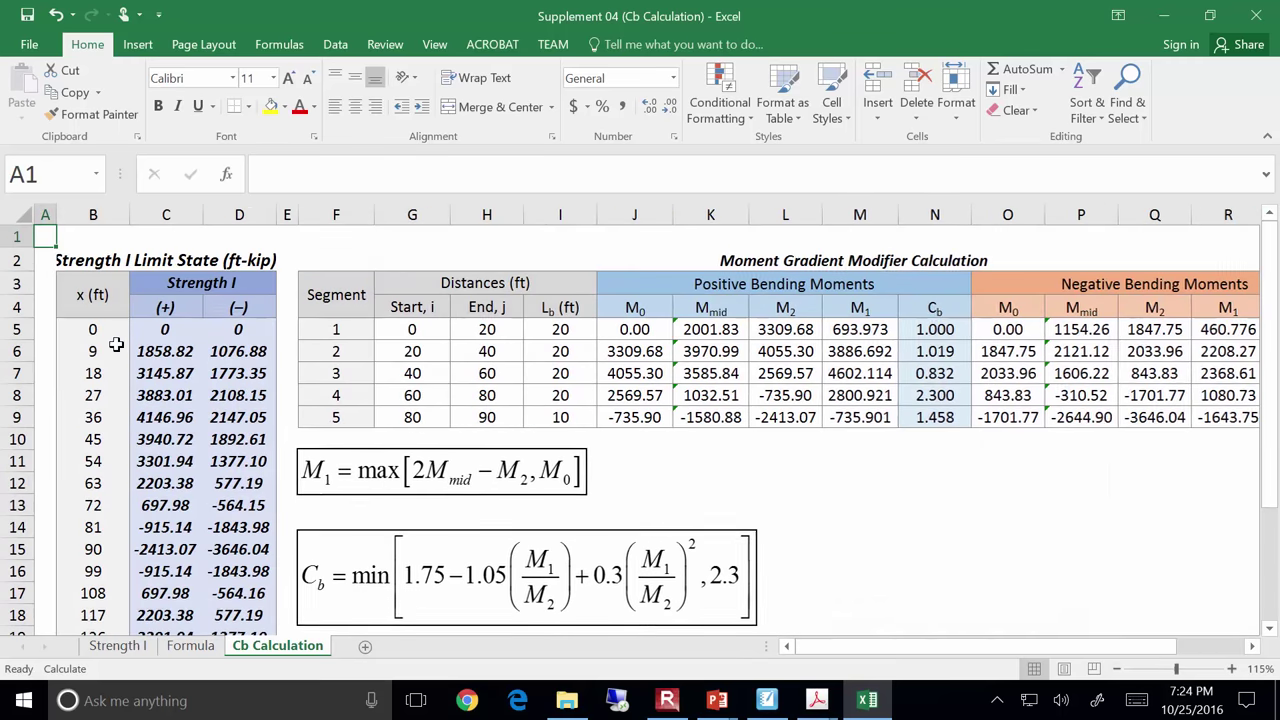
pyautogui.moveTo(119, 338); pyautogui.dragTo(258, 576)
pyautogui.scroll(4, 240, 480)
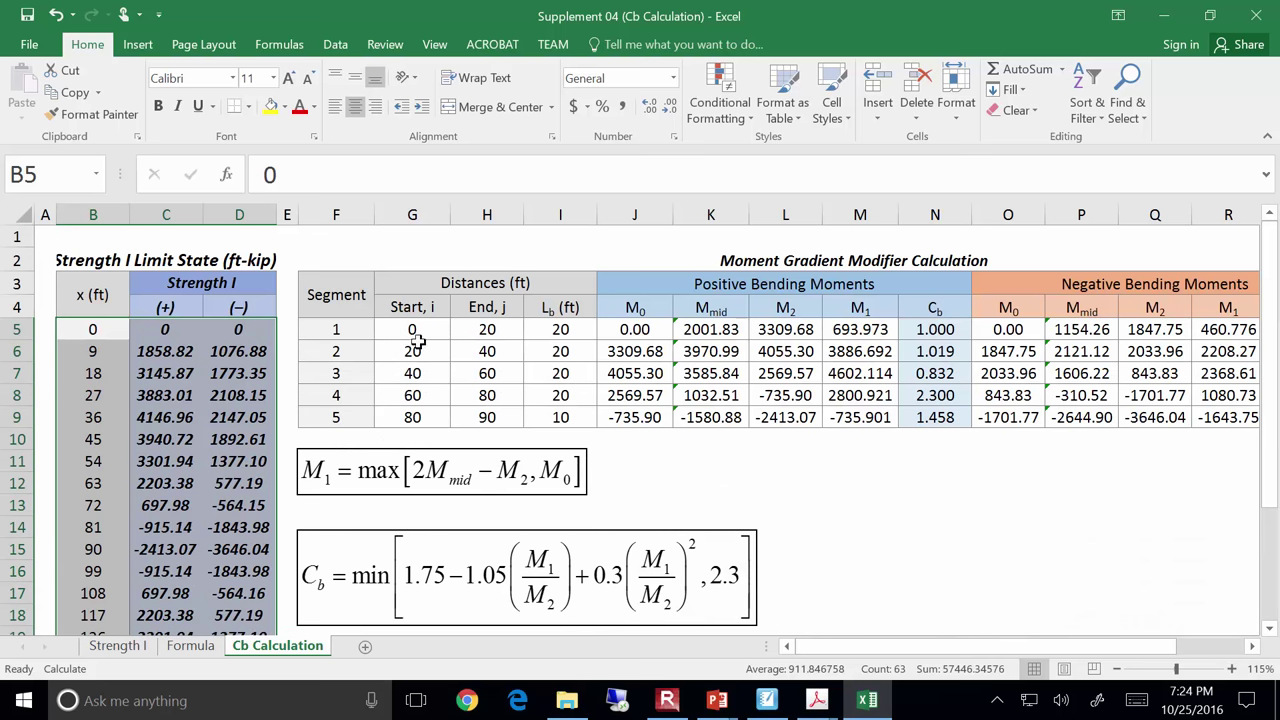
# Compare segment 1's start distance with the bracing layout slide in PowerPoint, and return to the Excel workbook.
pyautogui.moveTo(374, 329); pyautogui.dragTo(445, 330)
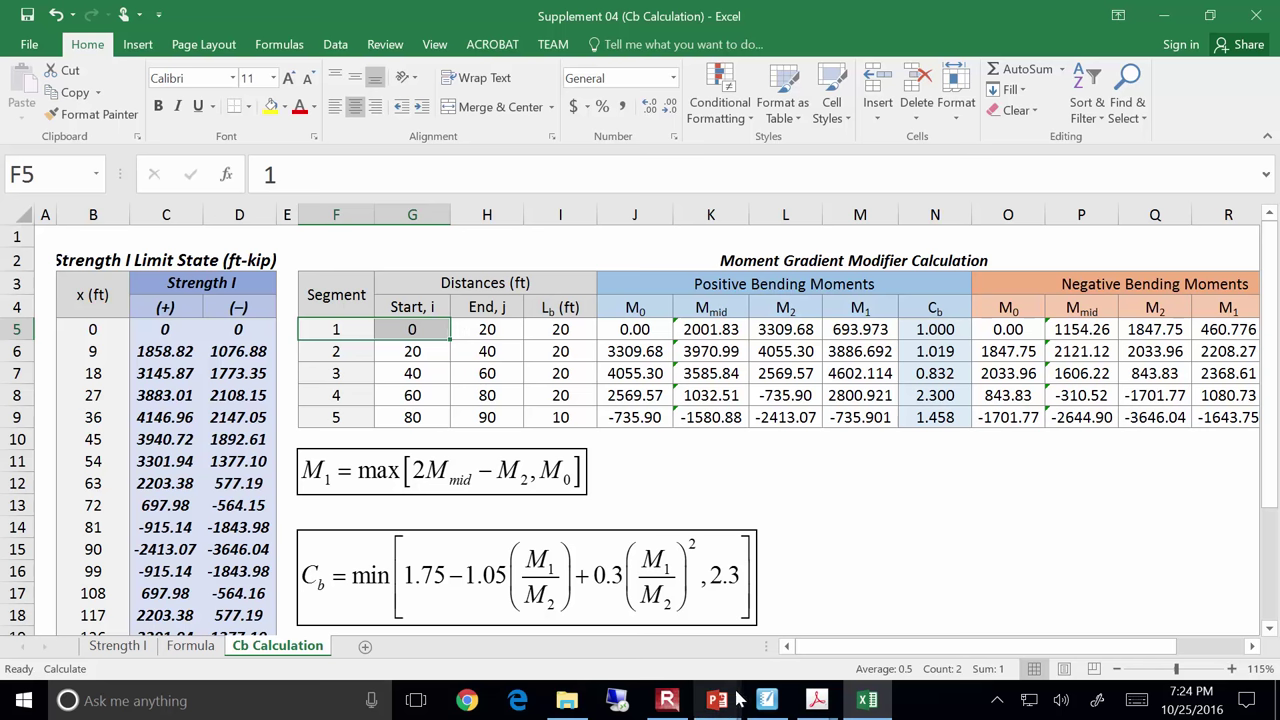
pyautogui.moveTo(718, 690)
pyautogui.click(676, 560)
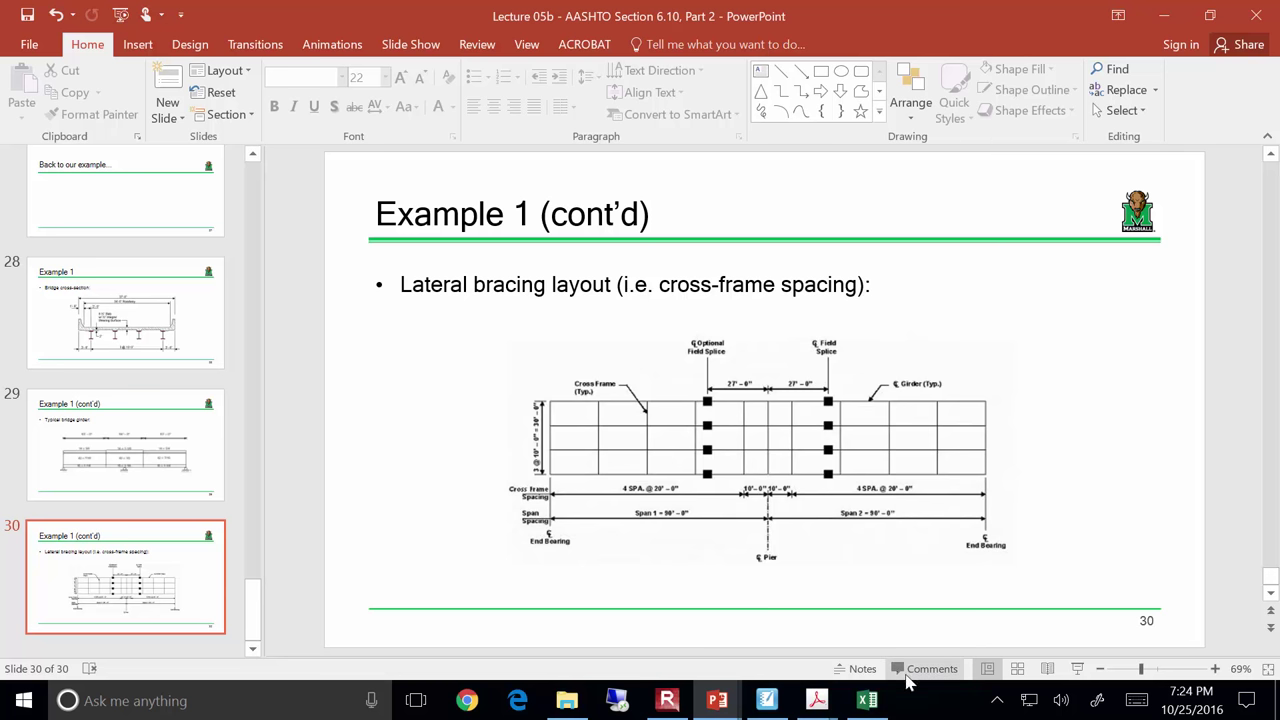
pyautogui.click(866, 700)
# Review the segment start distances and highlight the positive M0, Mmid and M2 moments for all five segments.
pyautogui.scroll(4, 320, 370)
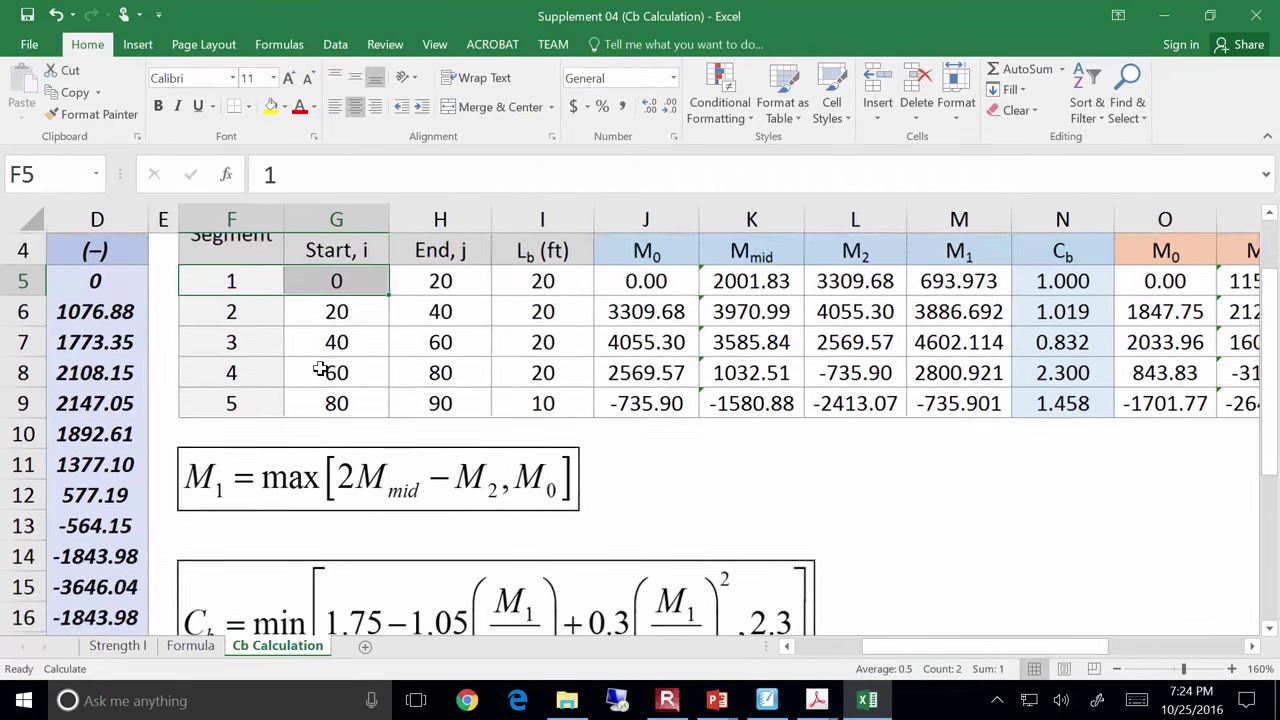
pyautogui.scroll(1, 320, 370)
pyautogui.click(322, 378)
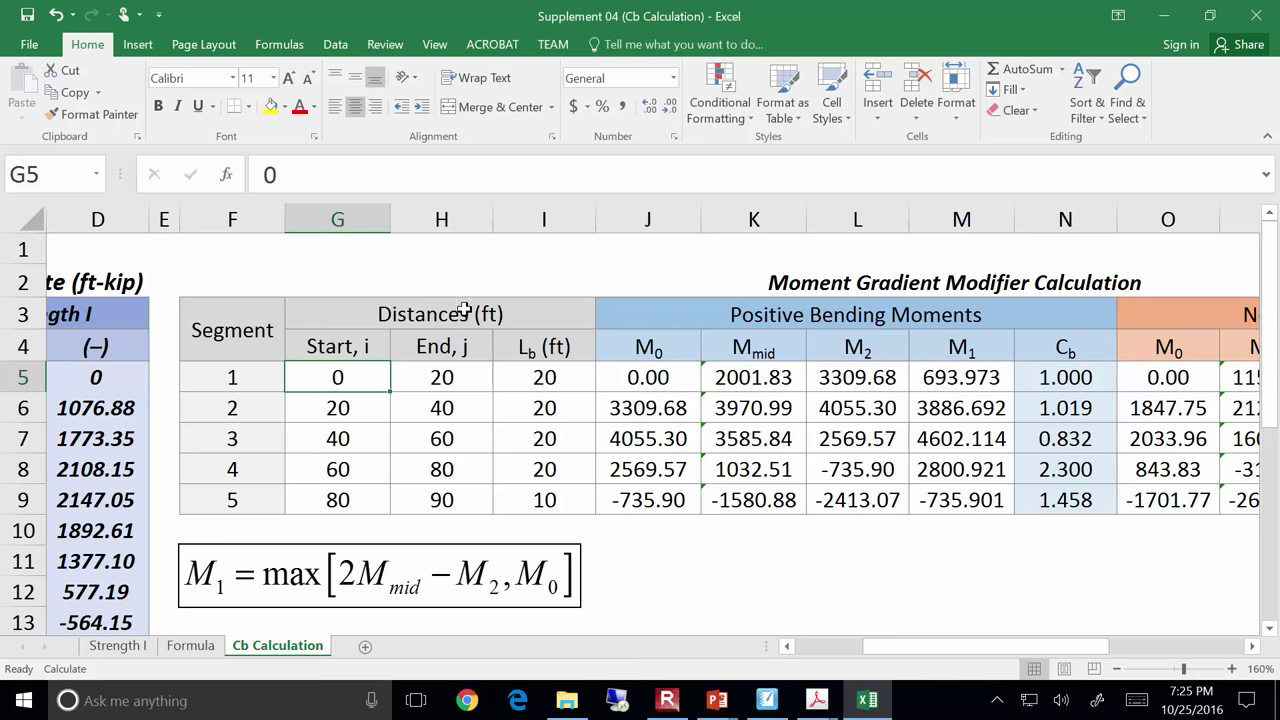
pyautogui.moveTo(672, 374); pyautogui.dragTo(858, 497)
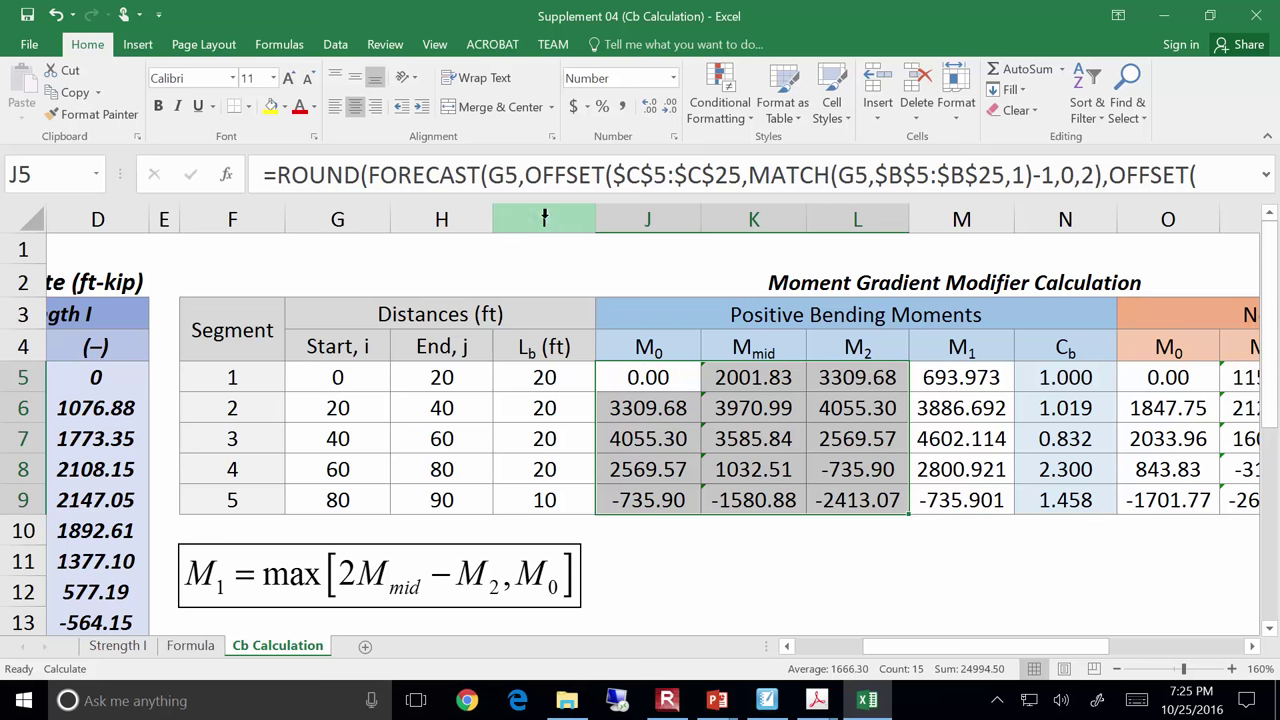
# Highlight the positive and then the negative Strength I moments that feed the segment calculations.
pyautogui.moveTo(913, 645); pyautogui.dragTo(850, 648)
pyautogui.moveTo(240, 377); pyautogui.dragTo(226, 603)
pyautogui.moveTo(322, 377); pyautogui.dragTo(308, 592)
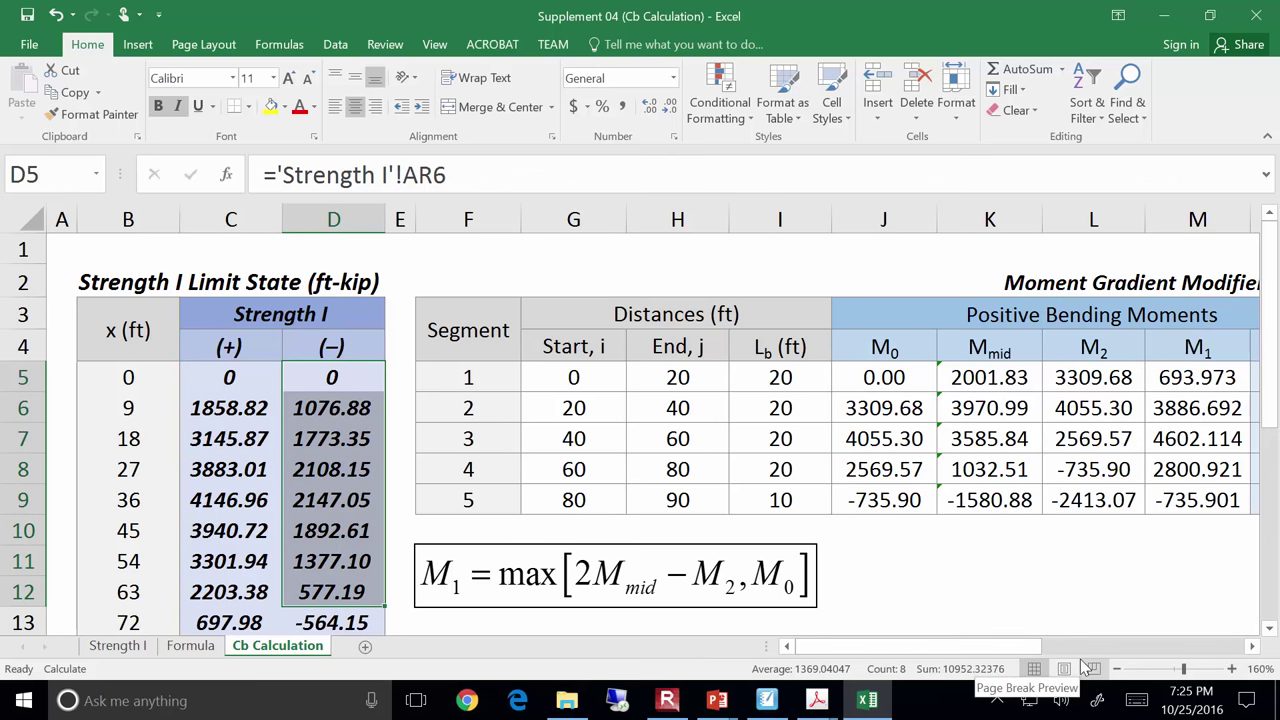
# Inspect the segment 1 formulas for M0, M1 and Cb under Positive Bending Moments.
pyautogui.moveTo(1026, 644); pyautogui.dragTo(1074, 649)
pyautogui.moveTo(765, 372); pyautogui.dragTo(760, 470)
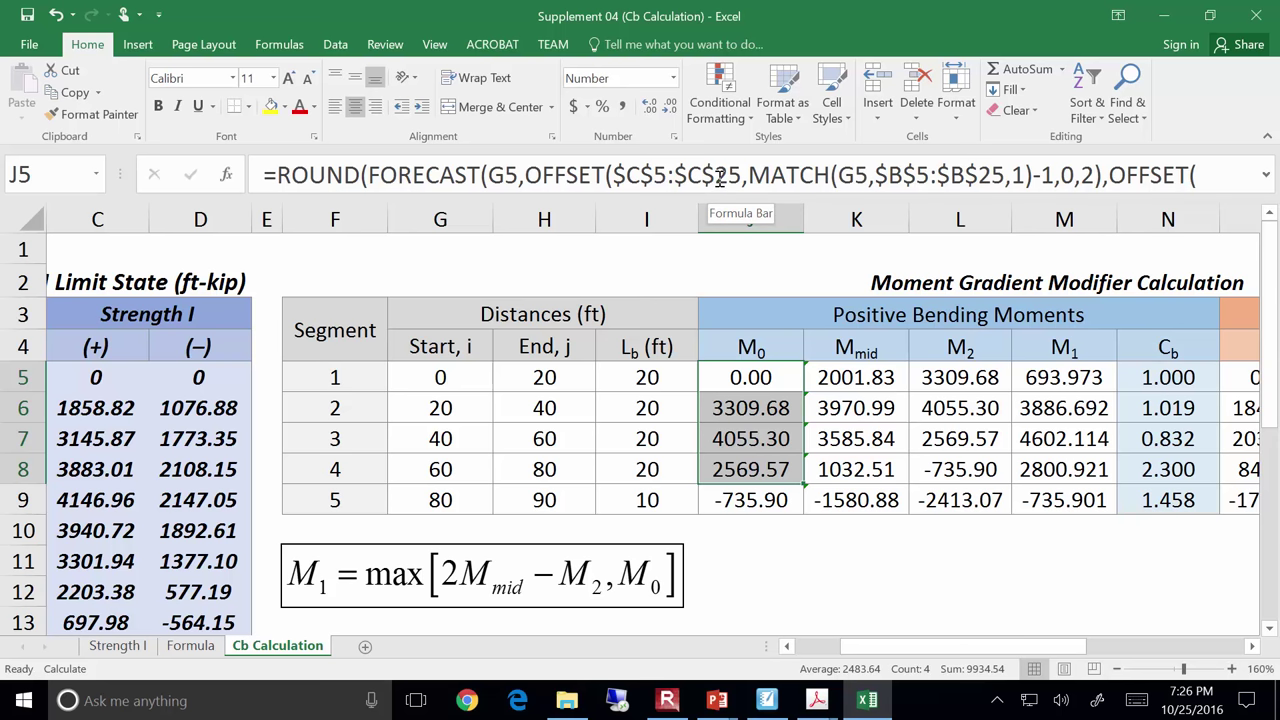
pyautogui.click(1058, 376)
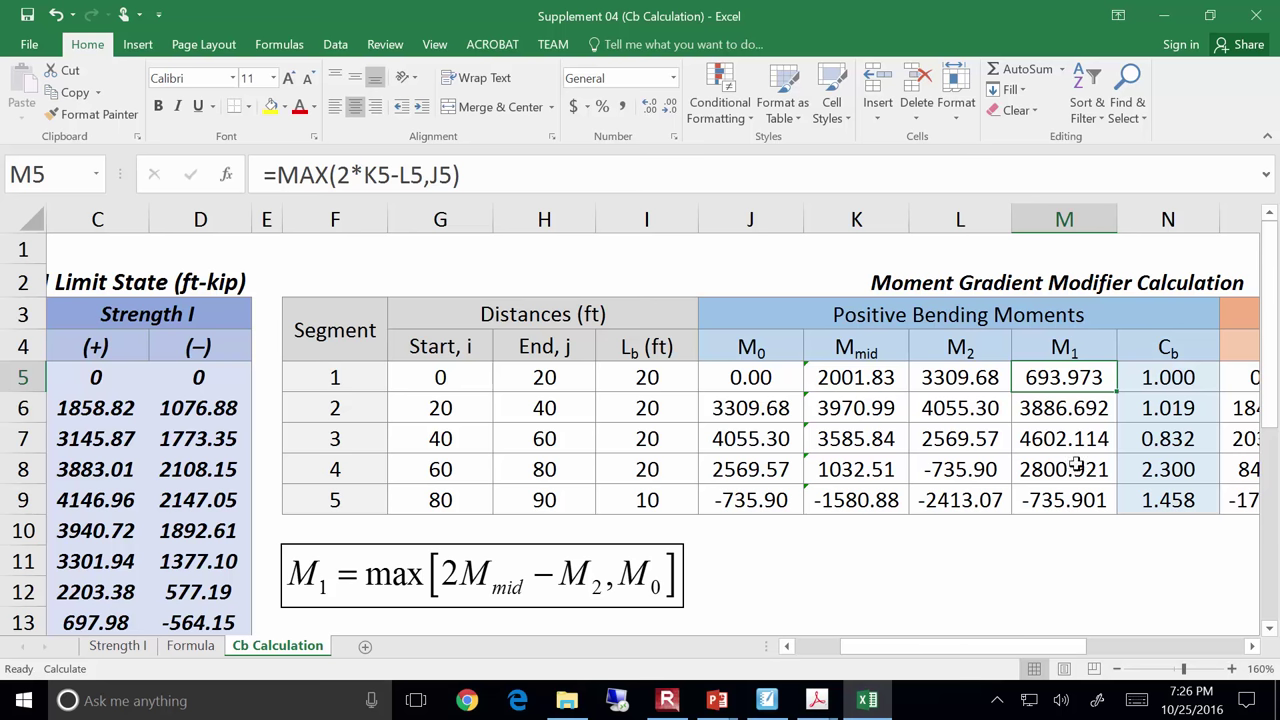
pyautogui.click(1152, 377)
pyautogui.scroll(-4, 814, 491)
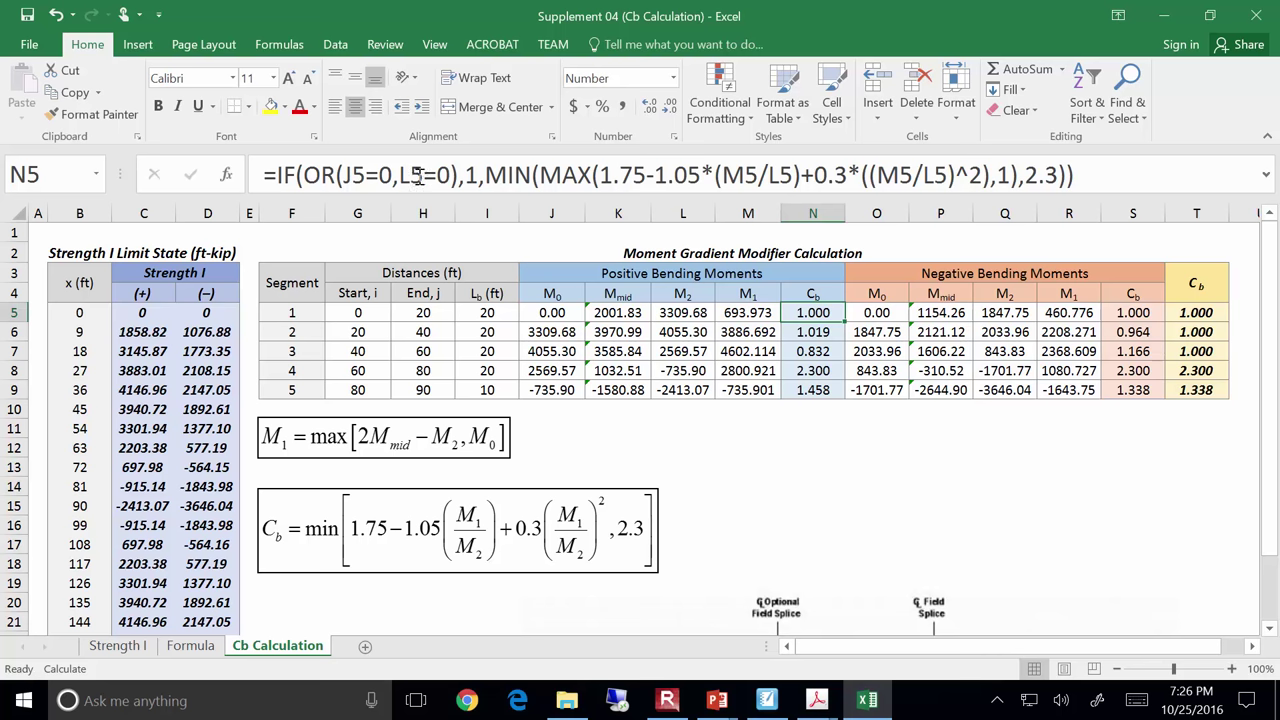
# Review the positive bending Cb values in N5:N9 and the governing Cb values in T5:T9, and clear the selection.
pyautogui.click(687, 441)
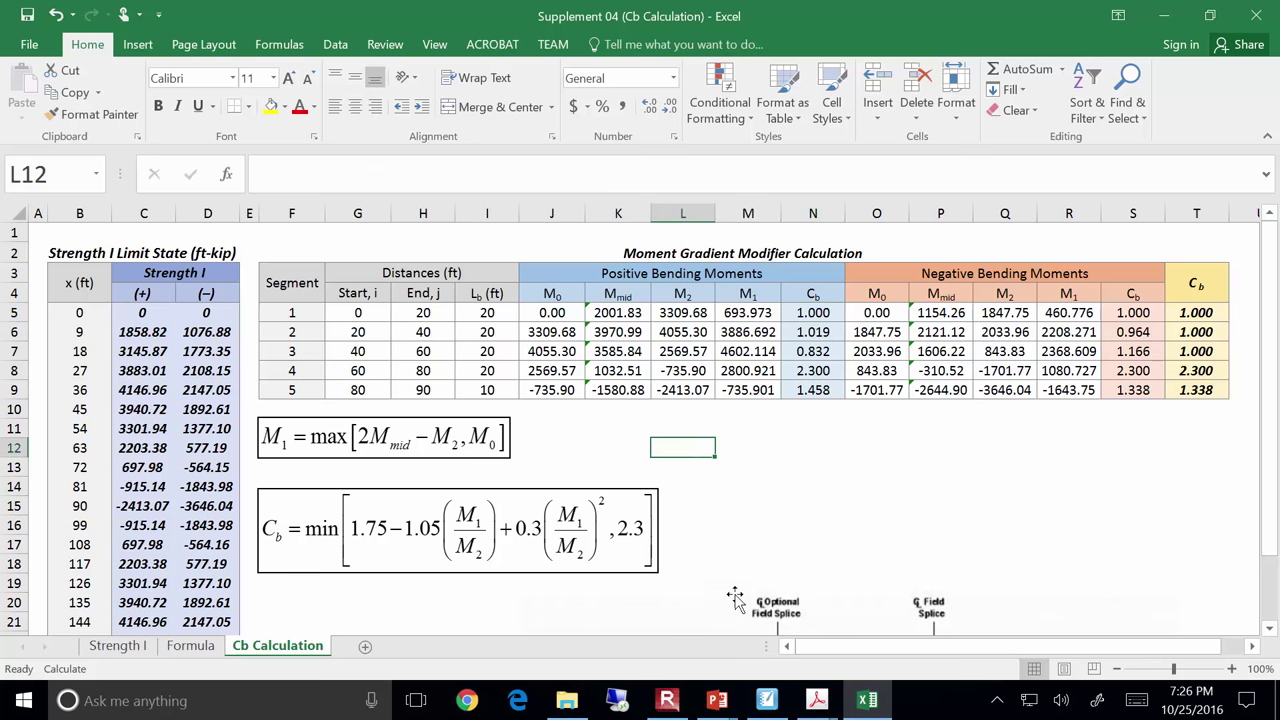
pyautogui.moveTo(810, 313); pyautogui.dragTo(805, 390)
pyautogui.keyDown('ctrl'); pyautogui.scroll(3, 845, 337); pyautogui.keyUp('ctrl')
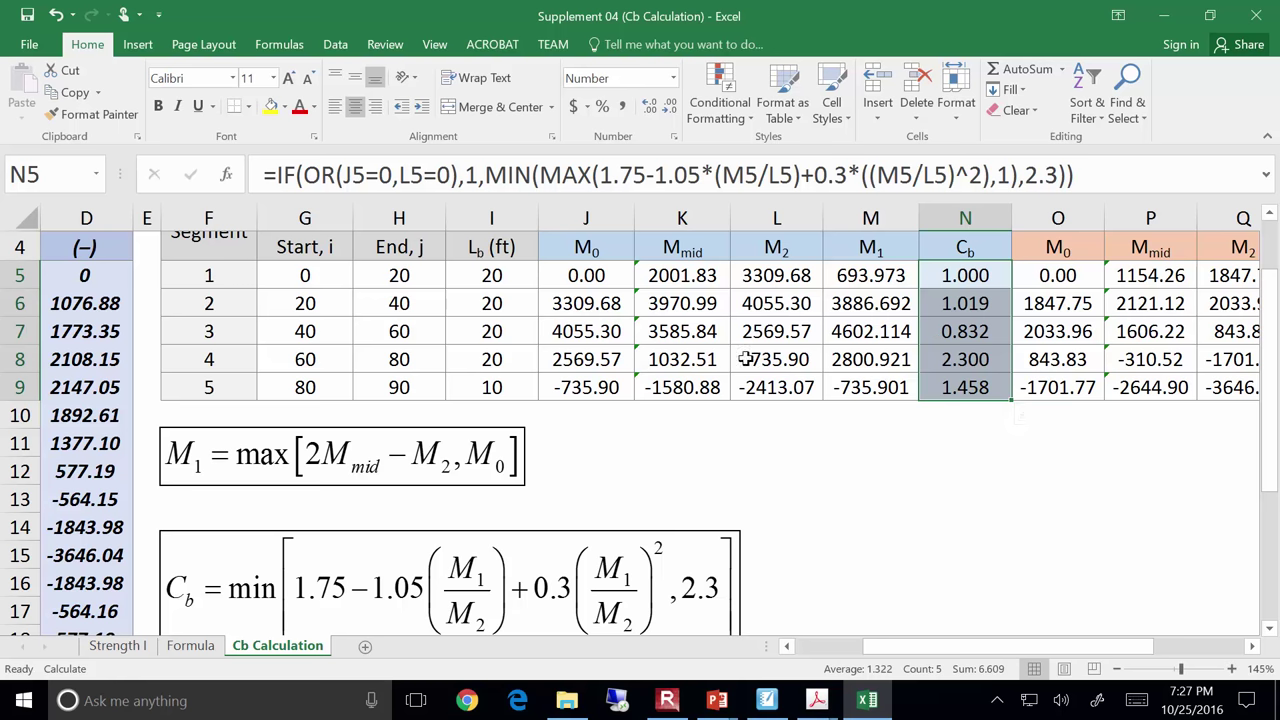
pyautogui.moveTo(1140, 648); pyautogui.dragTo(1262, 650)
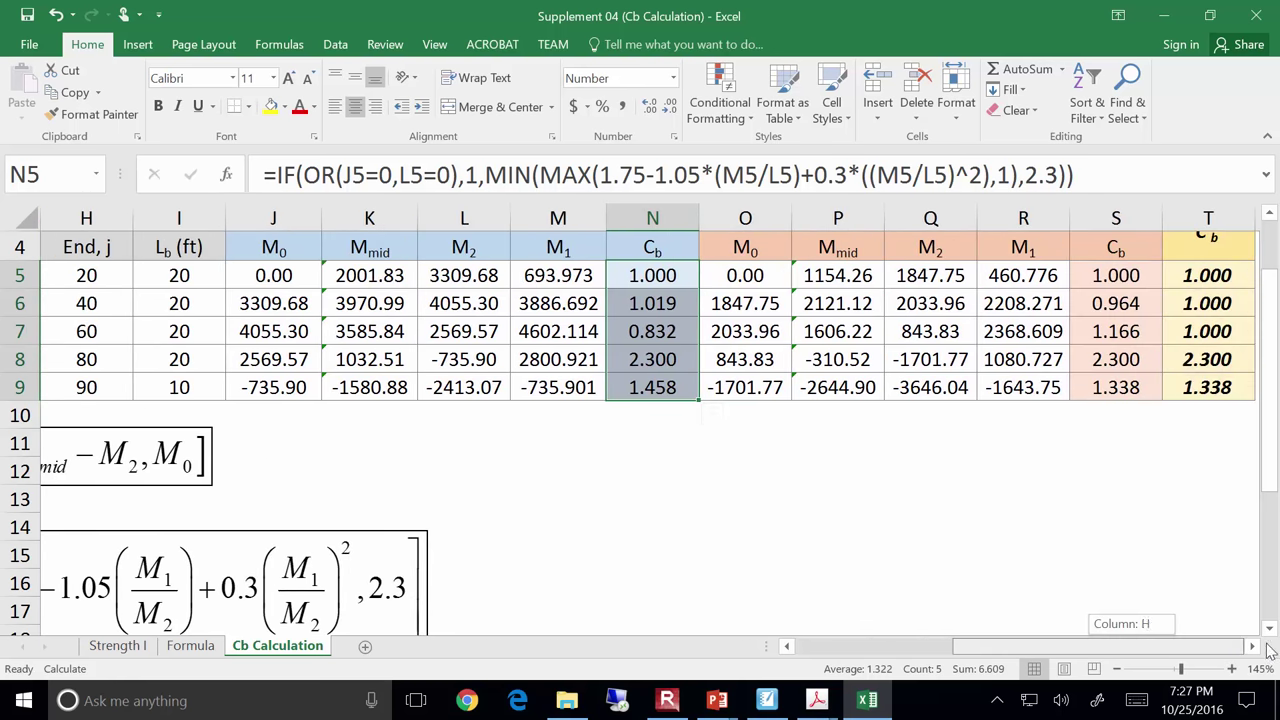
pyautogui.scroll(1, 1046, 503)
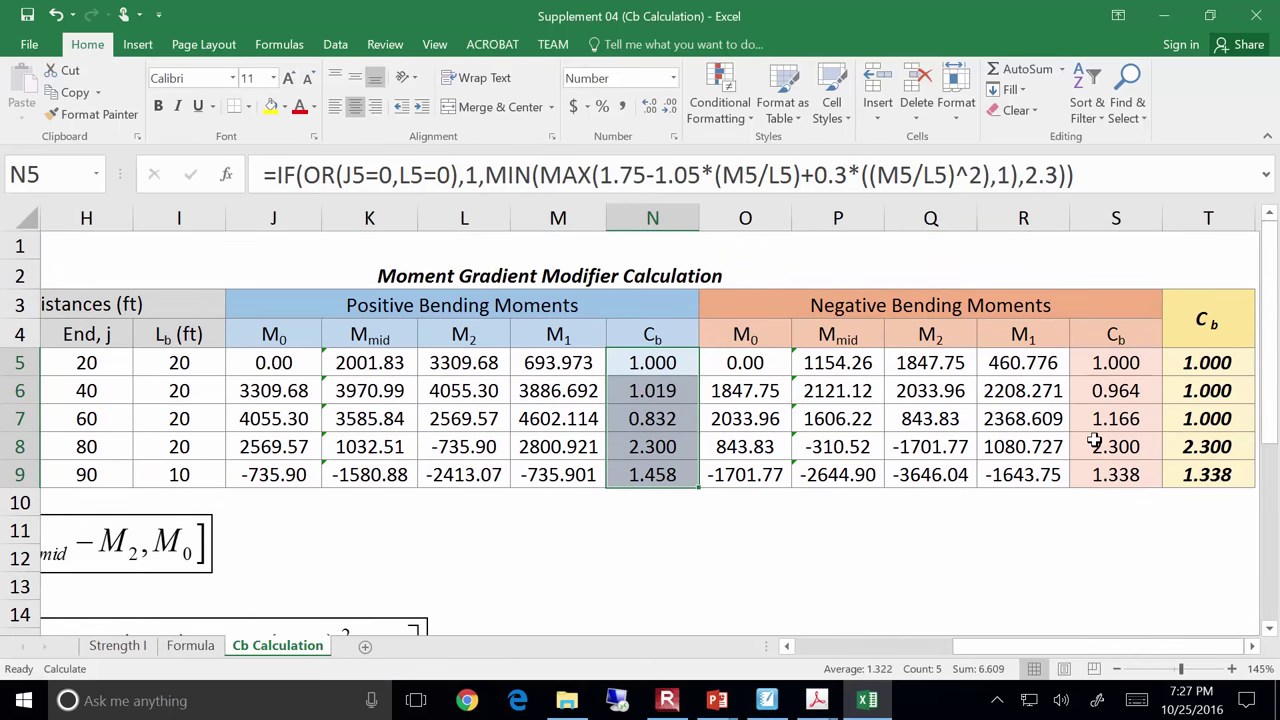
pyautogui.moveTo(1210, 363); pyautogui.dragTo(1212, 476)
pyautogui.click(1170, 595)
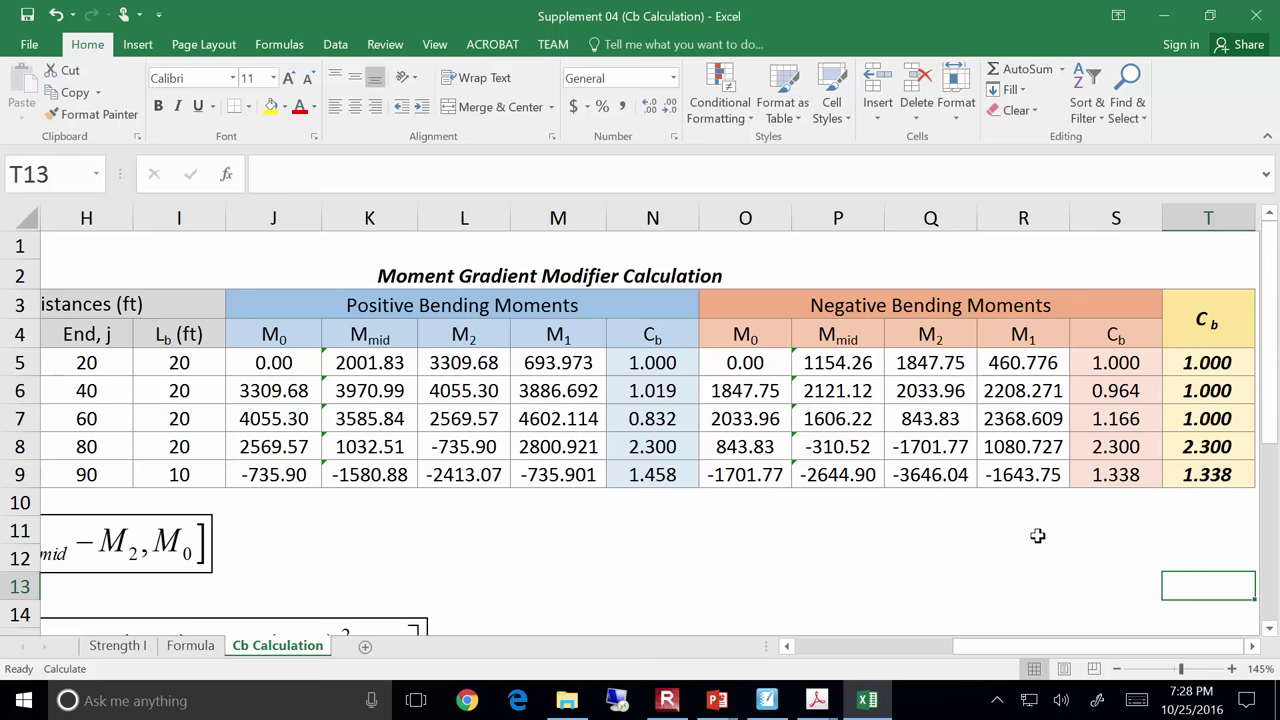
# Review the moment table and bending moment chart on the Strength I sheet, and return to the Cb Calculation sheet.
pyautogui.click(117, 645)
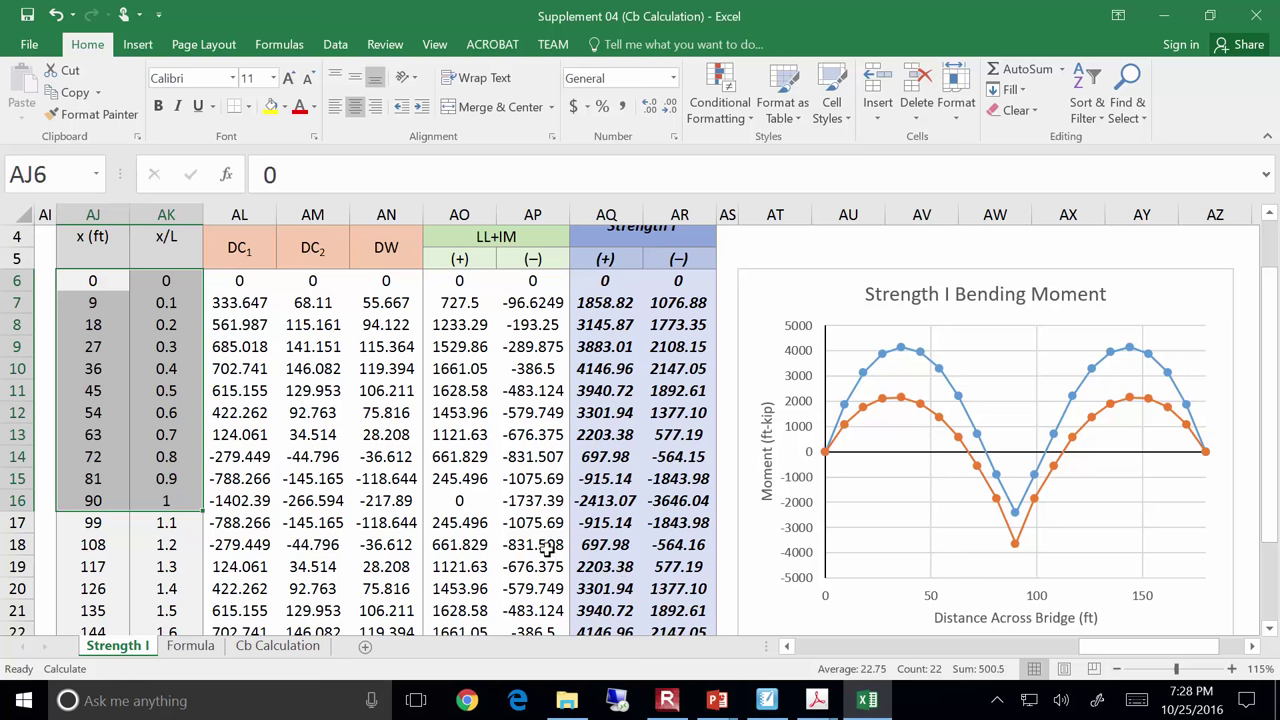
pyautogui.click(305, 648)
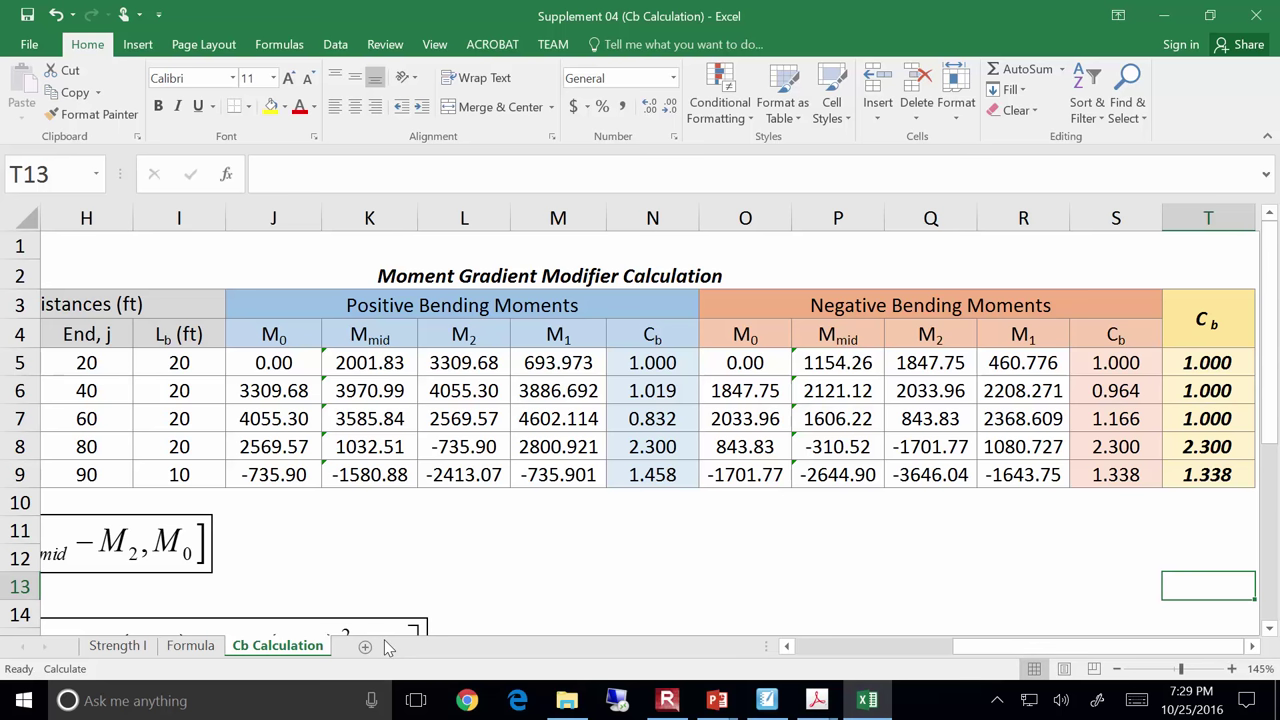
pyautogui.click(680, 704)
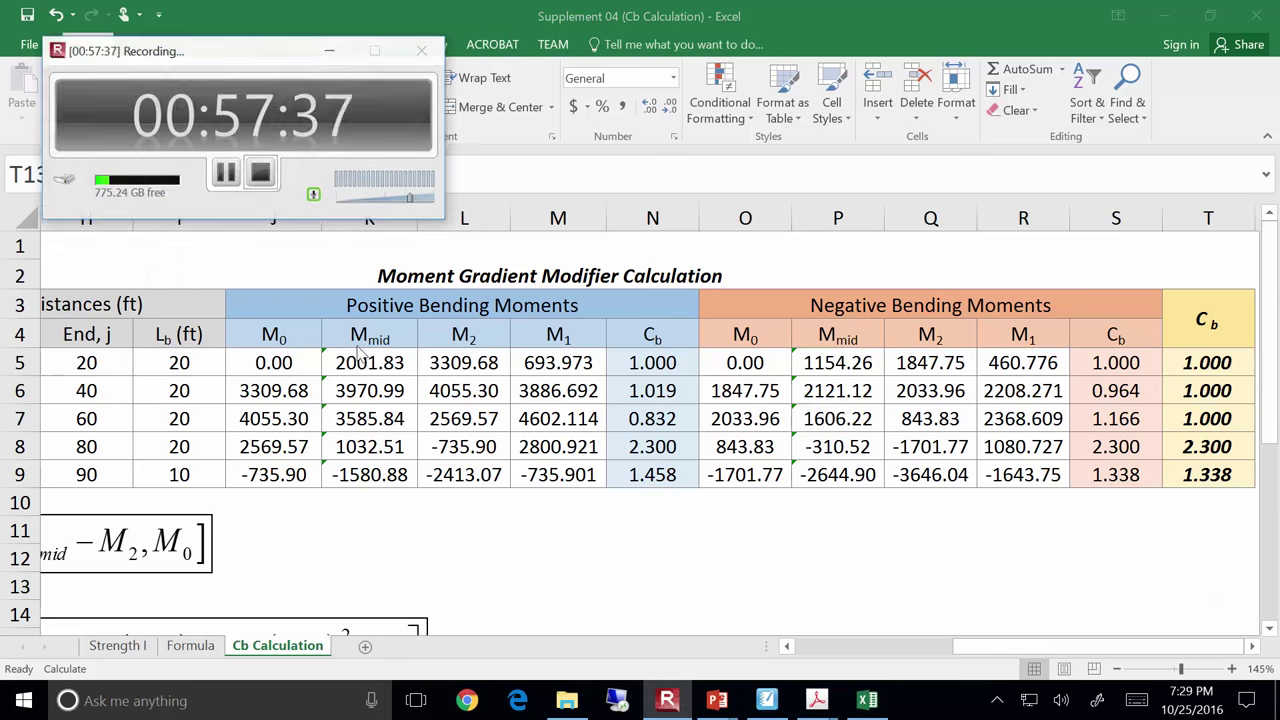